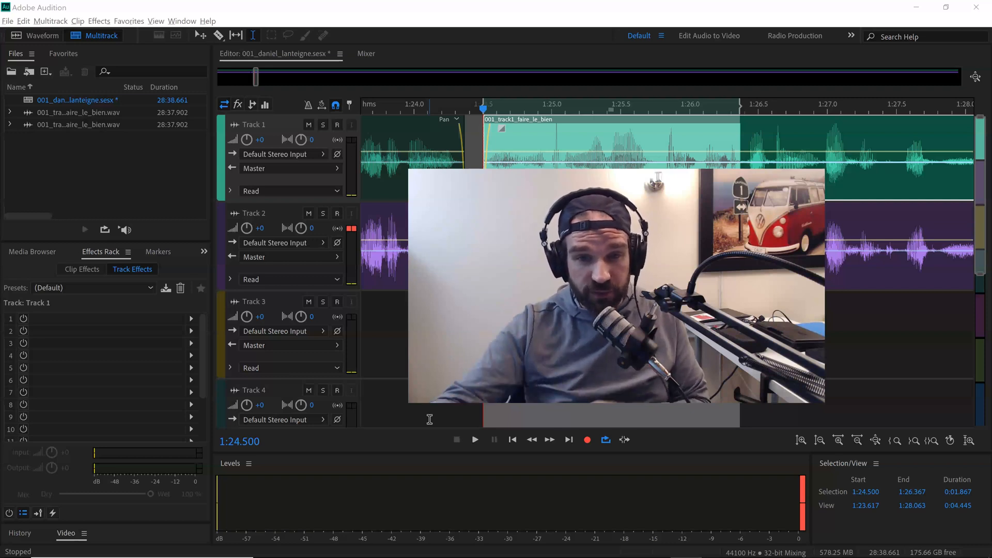
- Examine the Track 1 and Track 2 waveforms around 1:24.5 and compare the neighbouring clips
{"action": "left_click", "coordinate": [429, 418]}
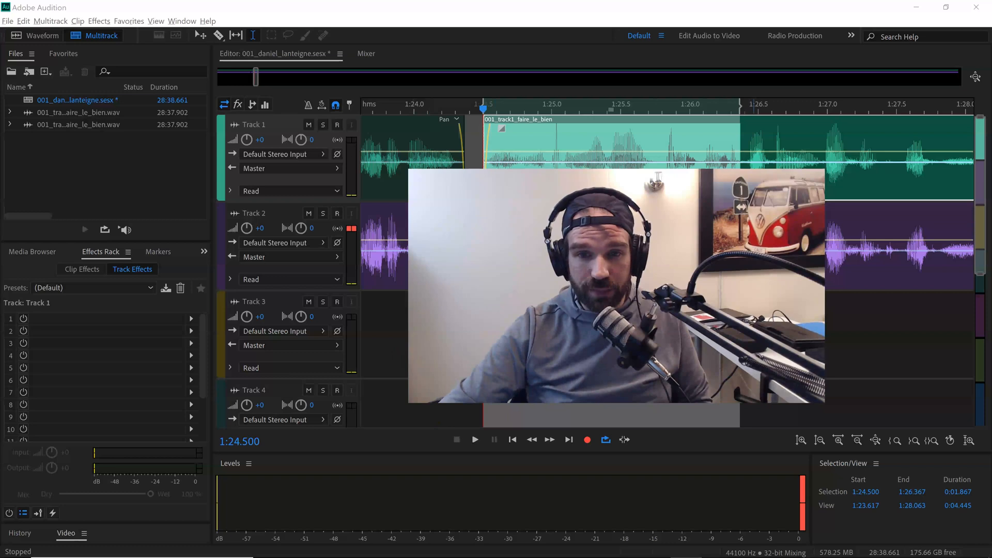
{"action": "left_click", "coordinate": [752, 246]}
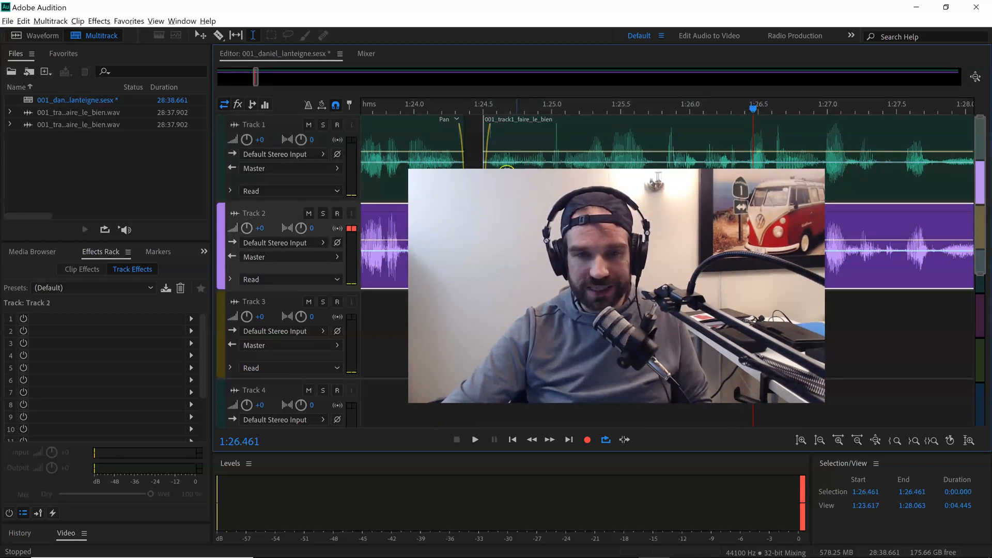
{"action": "left_click_drag", "start_coordinate": [551, 177], "coordinate": [756, 176]}
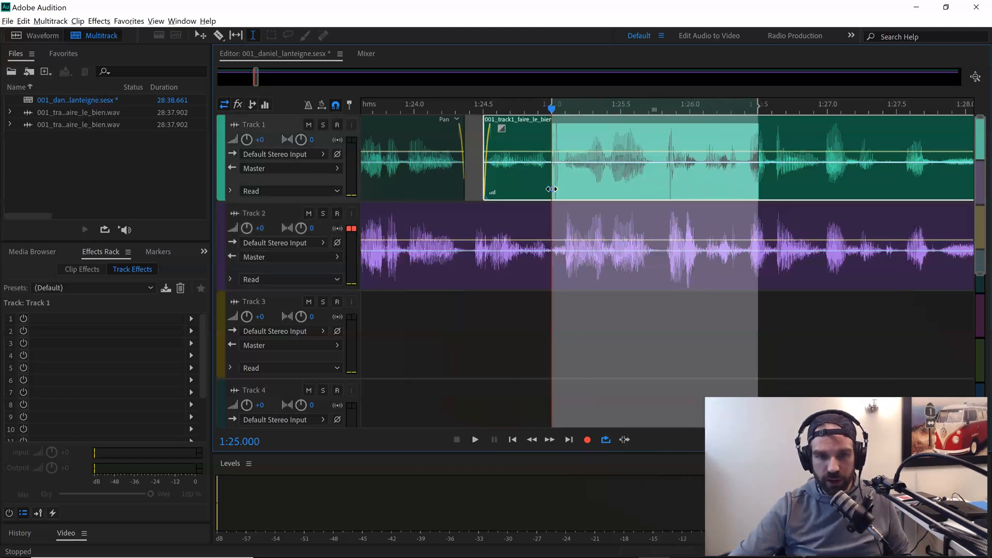
{"action": "left_click", "coordinate": [482, 242]}
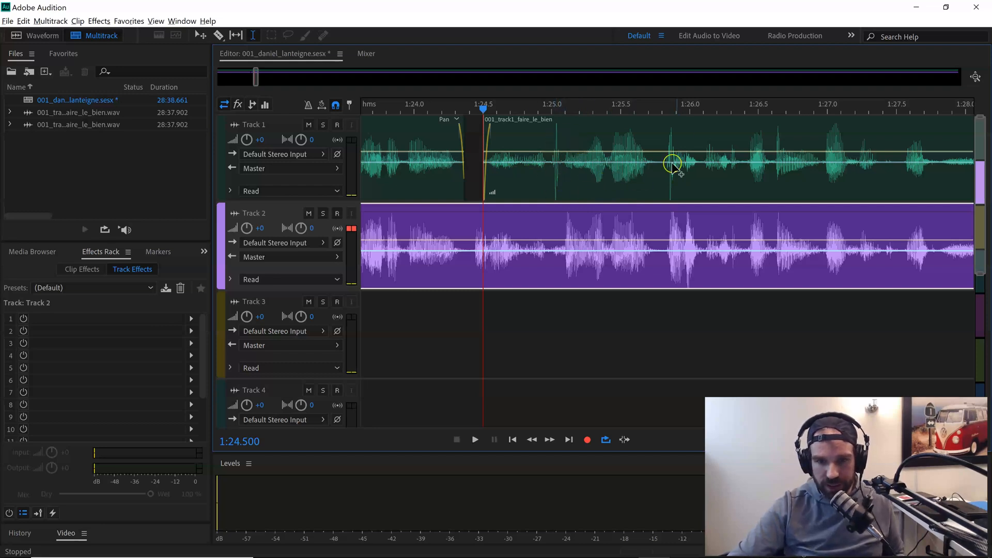
{"action": "scroll", "coordinate": [673, 172], "scroll_direction": "down", "scroll_amount": 2}
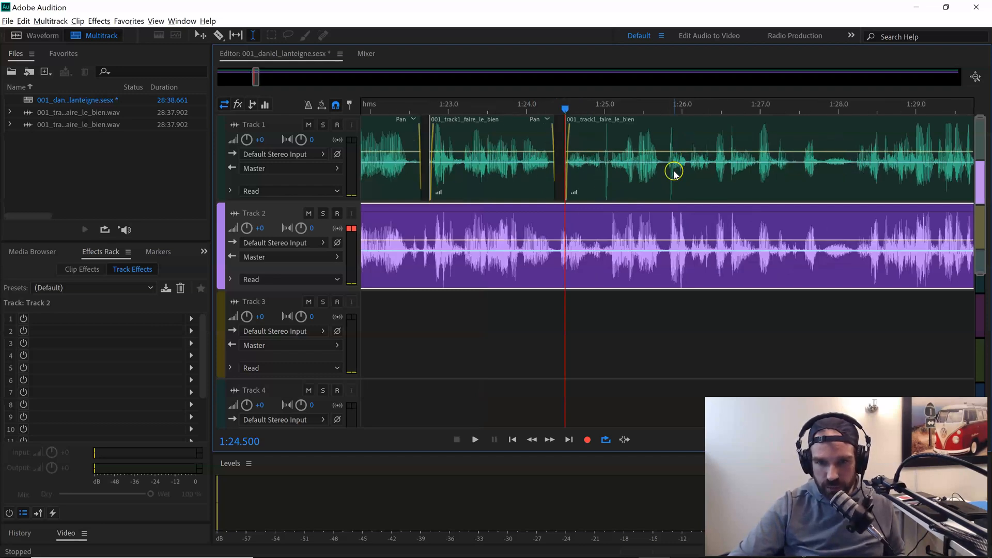
{"action": "scroll", "coordinate": [674, 172], "scroll_direction": "down", "scroll_amount": 1}
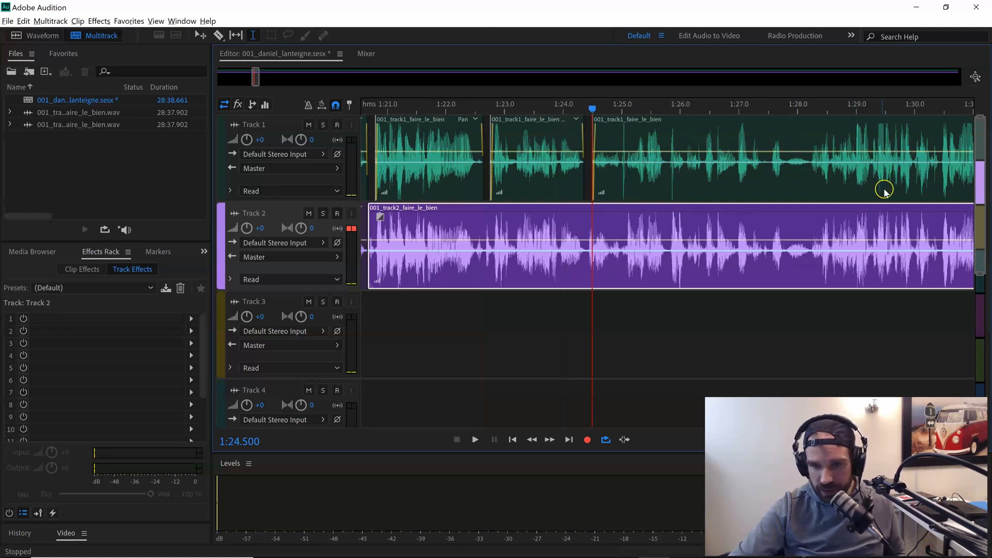
{"action": "scroll", "coordinate": [860, 173], "scroll_direction": "down", "scroll_amount": 2}
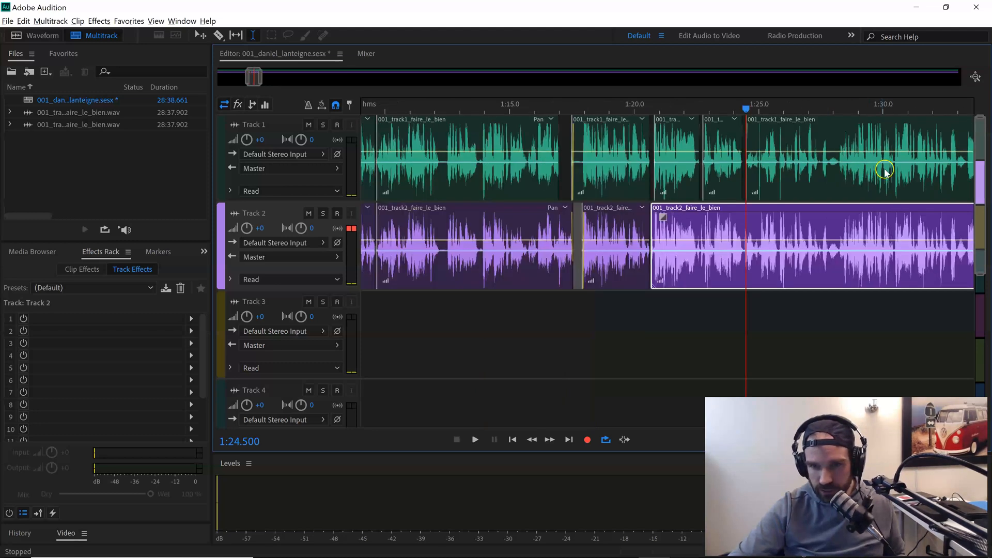
{"action": "scroll", "coordinate": [927, 185], "scroll_direction": "down", "scroll_amount": 1}
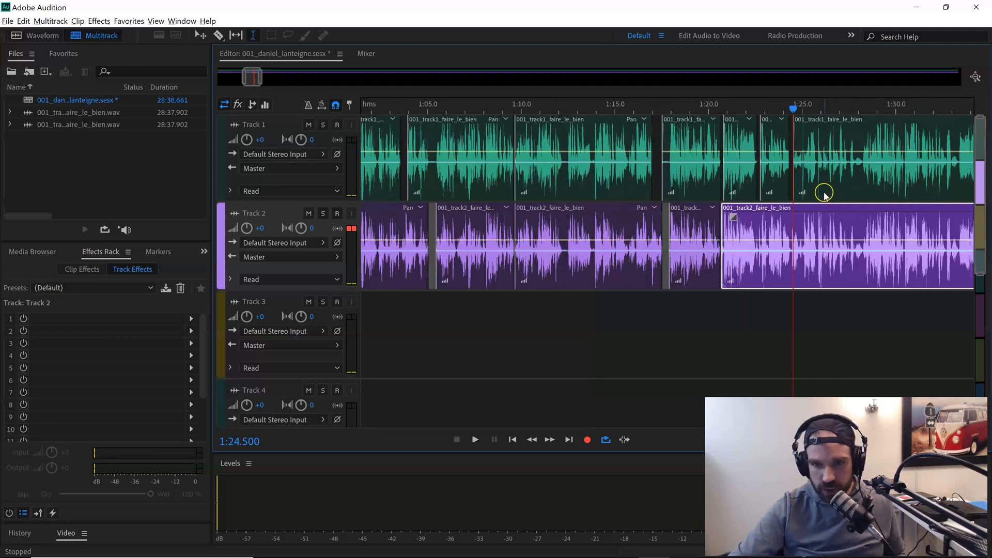
{"action": "scroll", "coordinate": [811, 212], "scroll_direction": "up", "scroll_amount": 4}
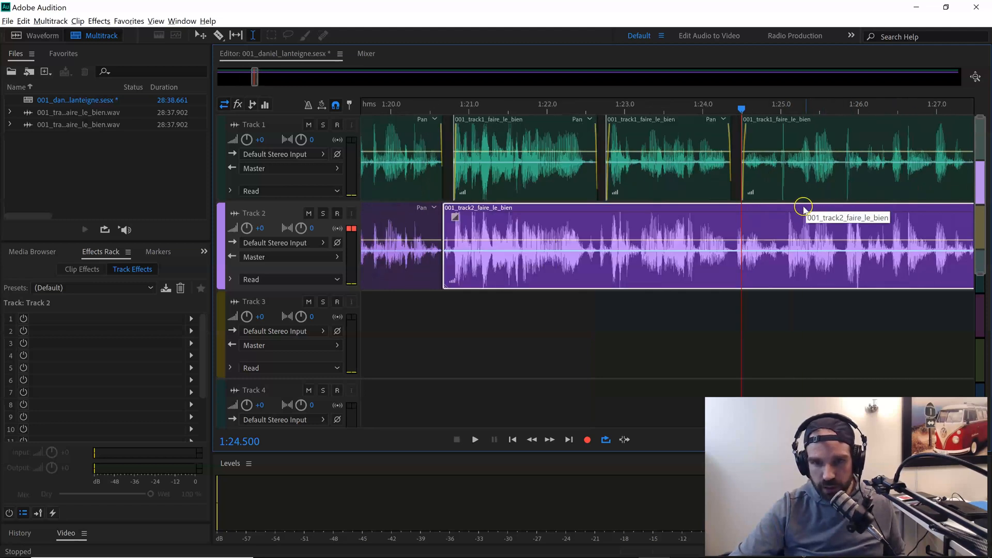
{"action": "scroll", "coordinate": [747, 202], "scroll_direction": "down", "scroll_amount": 2}
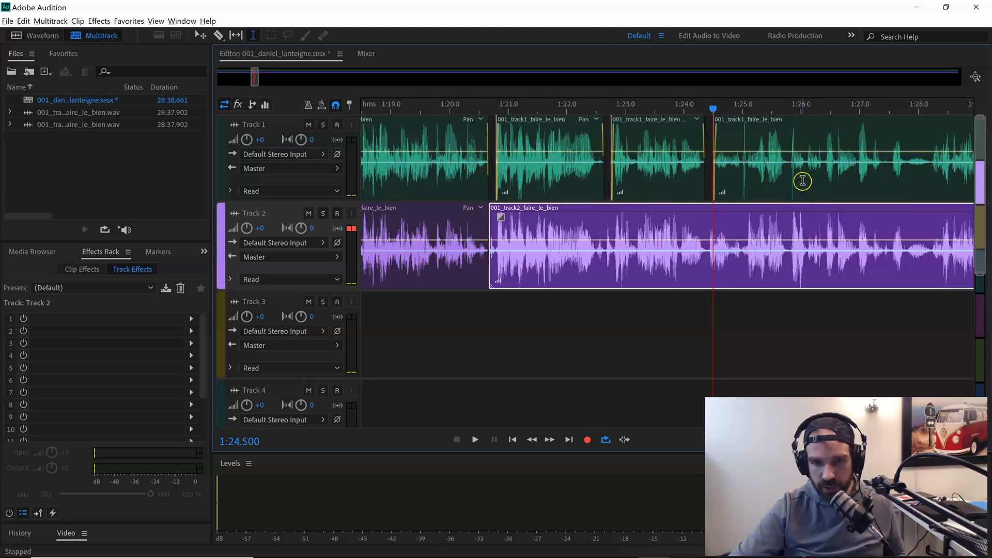
- Select the Track 1 passage from about 1:24.9 to 1:26.1 and play it back
{"action": "left_click_drag", "start_coordinate": [808, 180], "coordinate": [735, 222]}
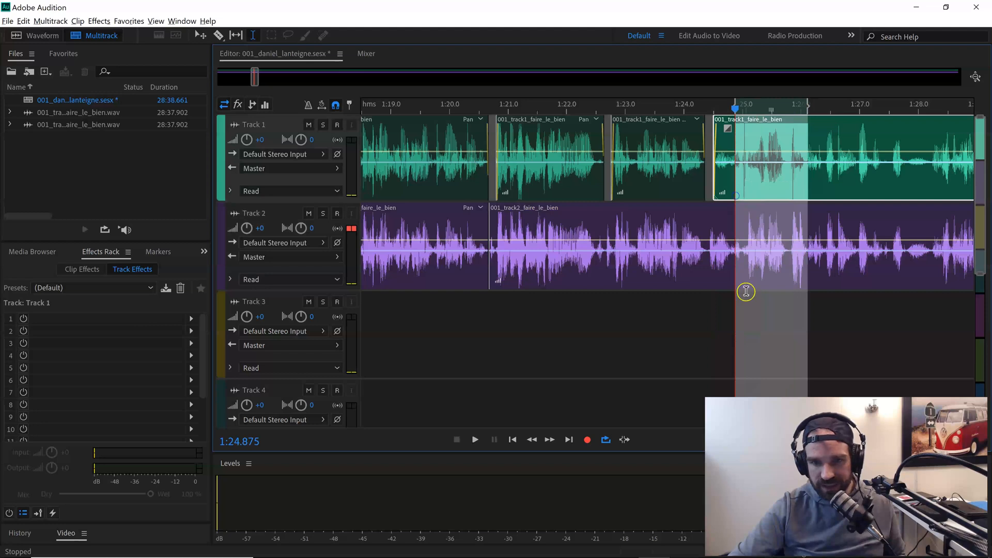
{"action": "left_click", "coordinate": [478, 440]}
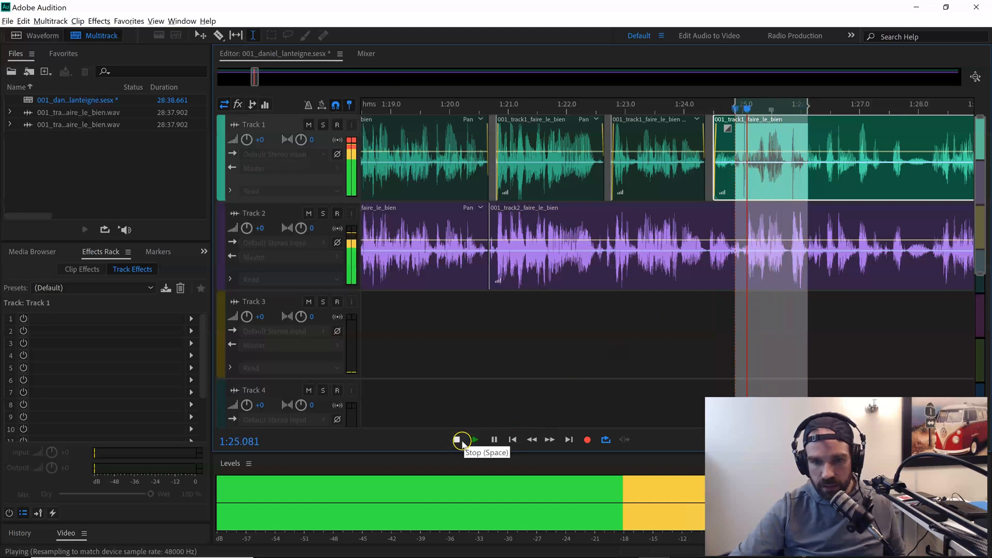
{"action": "left_click", "coordinate": [458, 440]}
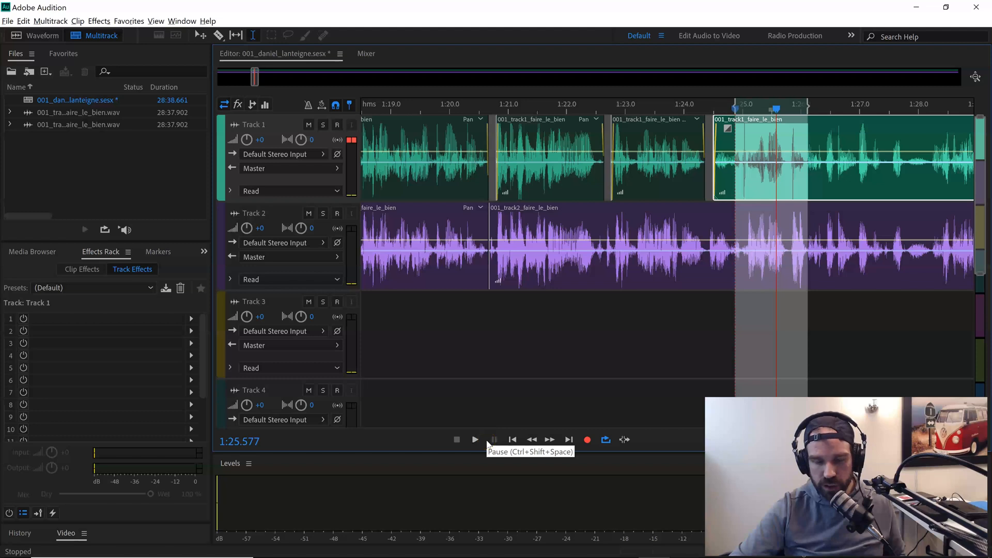
{"action": "left_click", "coordinate": [886, 268]}
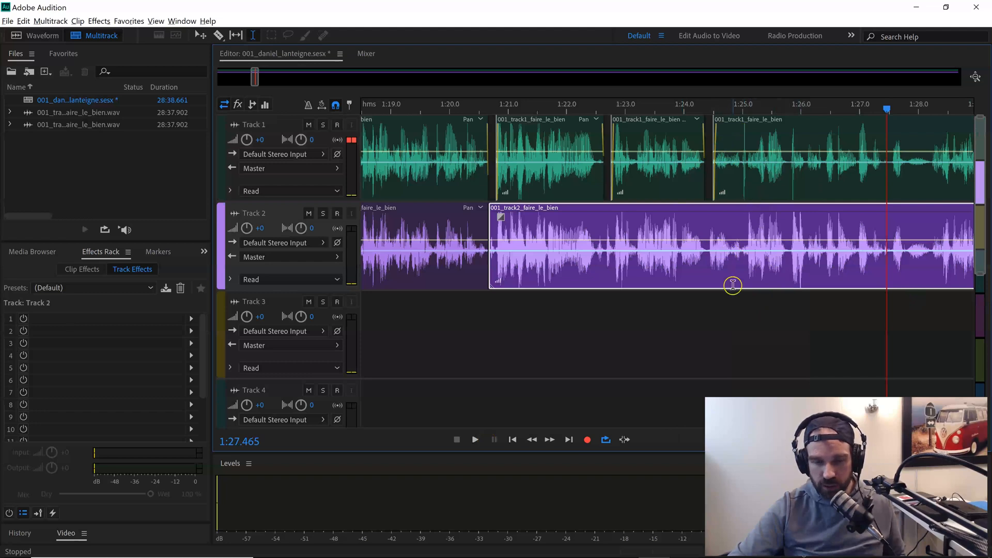
- Delete the Track 1 spike from about 1:24.98 to 1:25.08 and fade the clip edges on both sides of the gap
{"action": "left_click", "coordinate": [762, 191]}
{"action": "scroll", "coordinate": [757, 186], "scroll_direction": "up", "scroll_amount": 5}
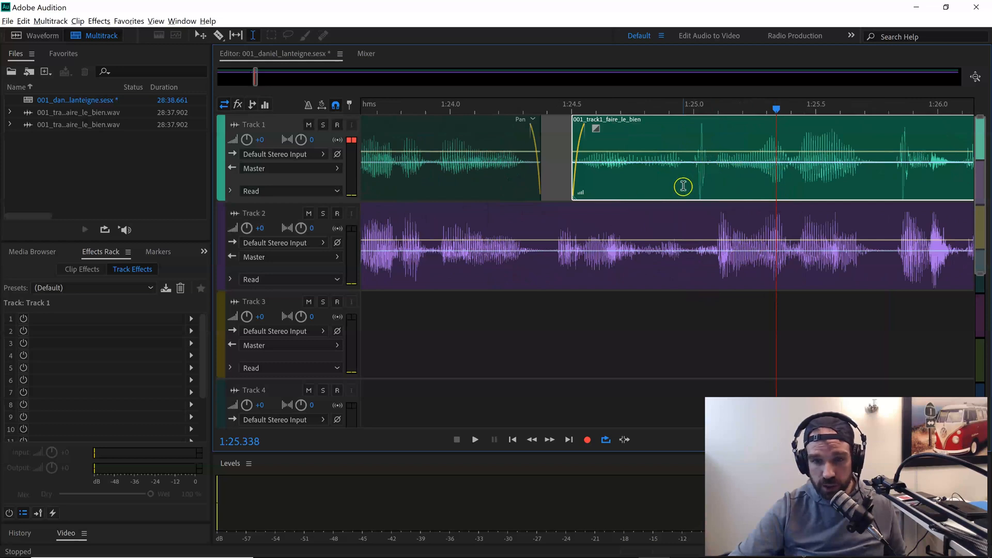
{"action": "left_click_drag", "start_coordinate": [688, 171], "coordinate": [715, 171]}
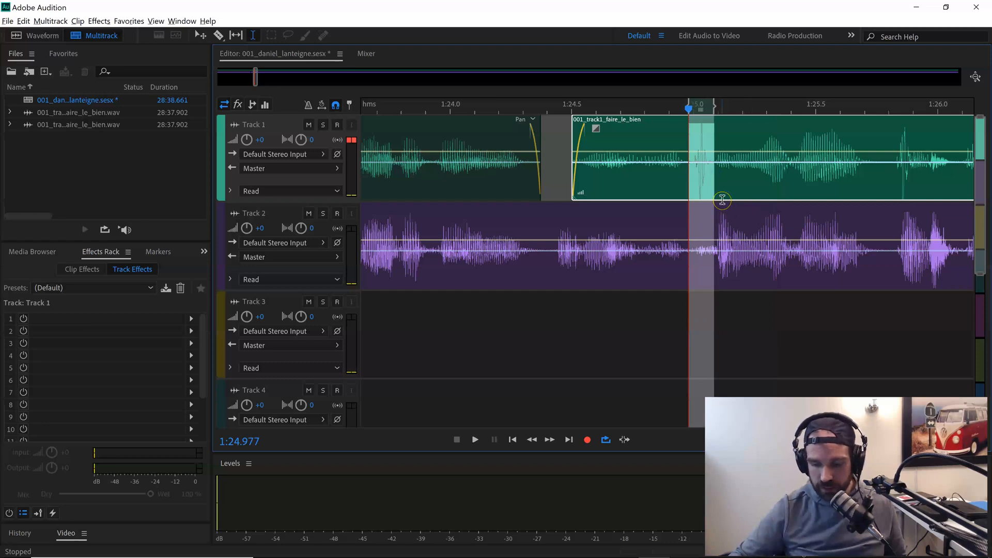
{"action": "key", "text": "Delete"}
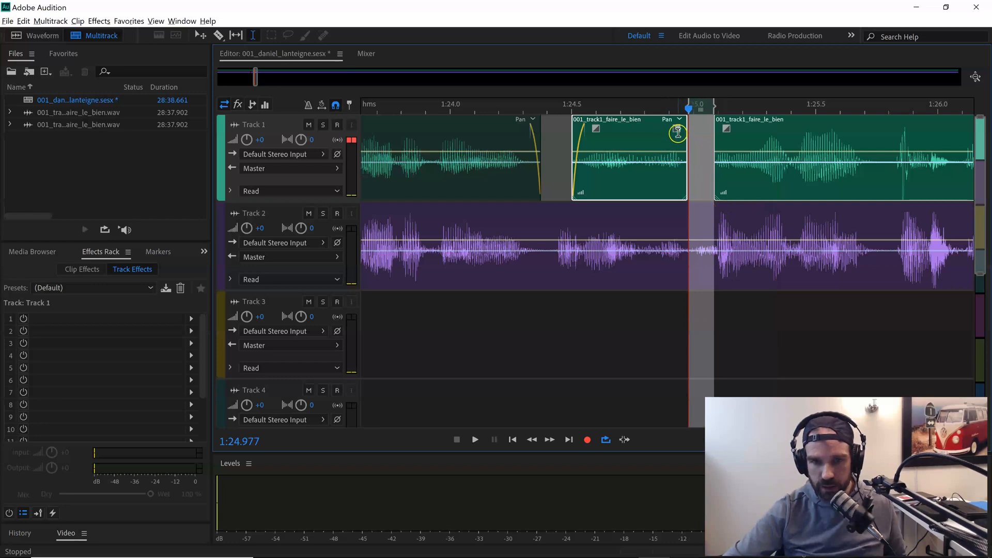
{"action": "left_click_drag", "start_coordinate": [676, 129], "coordinate": [733, 130]}
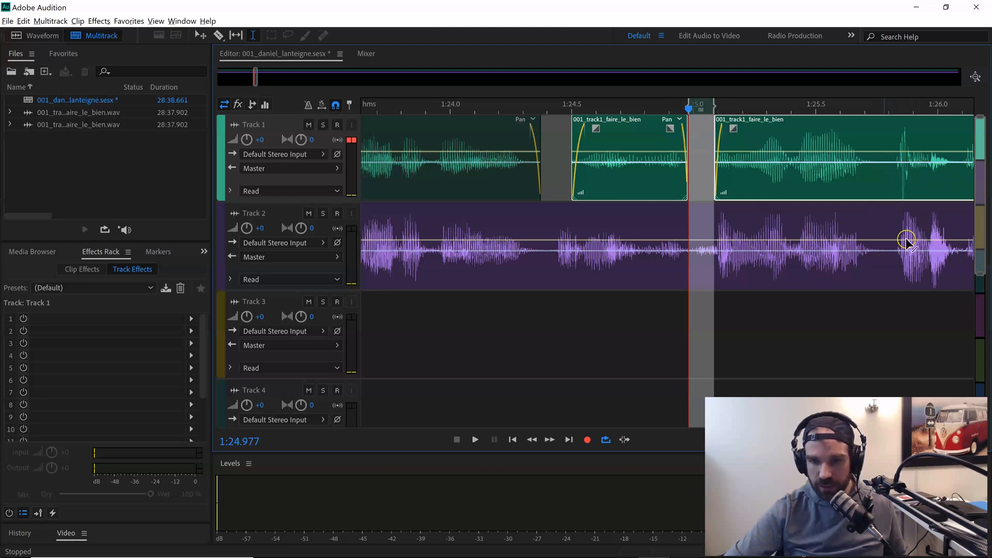
- Delete the second Track 1 spike, from about 1:25.8 to 1:25.9
{"action": "left_click_drag", "start_coordinate": [958, 177], "coordinate": [884, 178]}
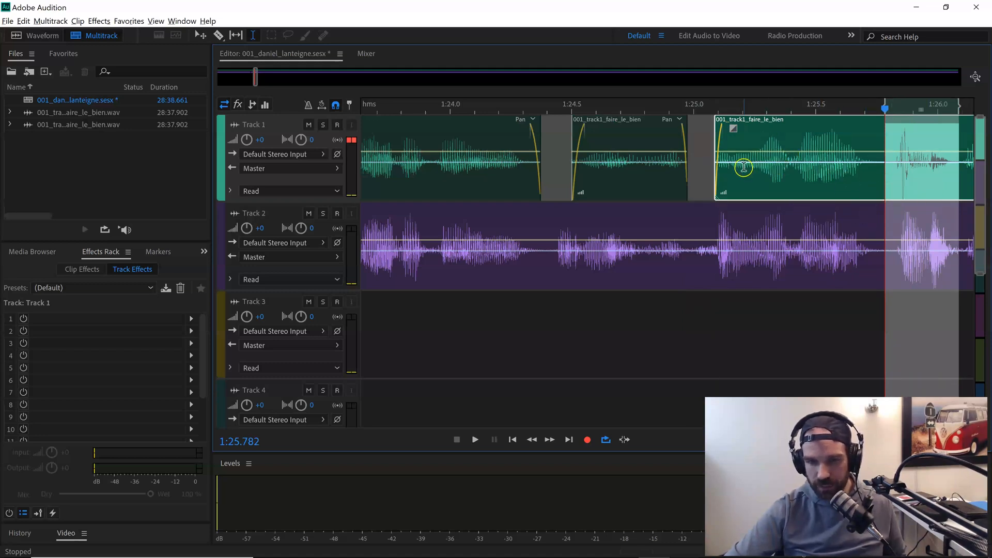
{"action": "left_click", "coordinate": [937, 189]}
{"action": "left_click_drag", "start_coordinate": [914, 177], "coordinate": [889, 174]}
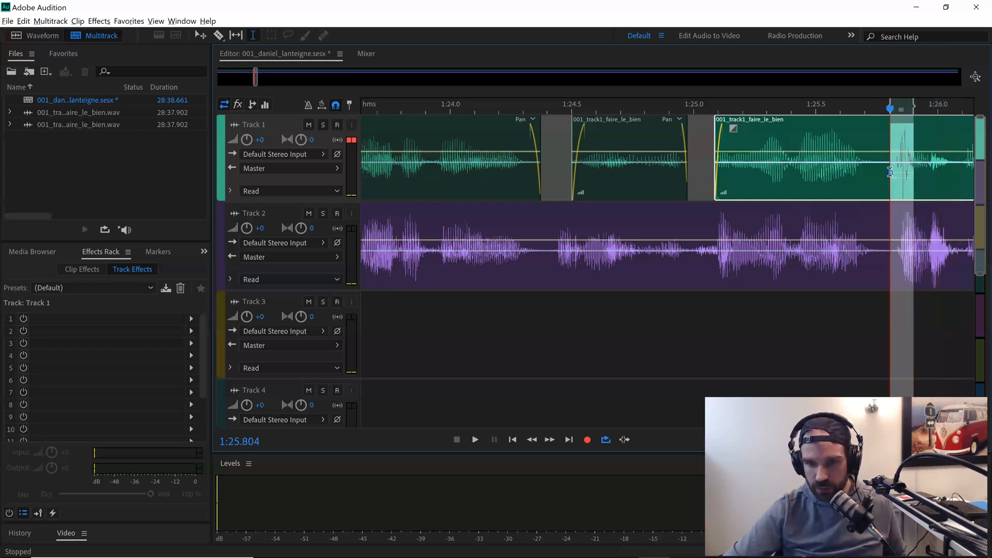
{"action": "key", "text": "Delete"}
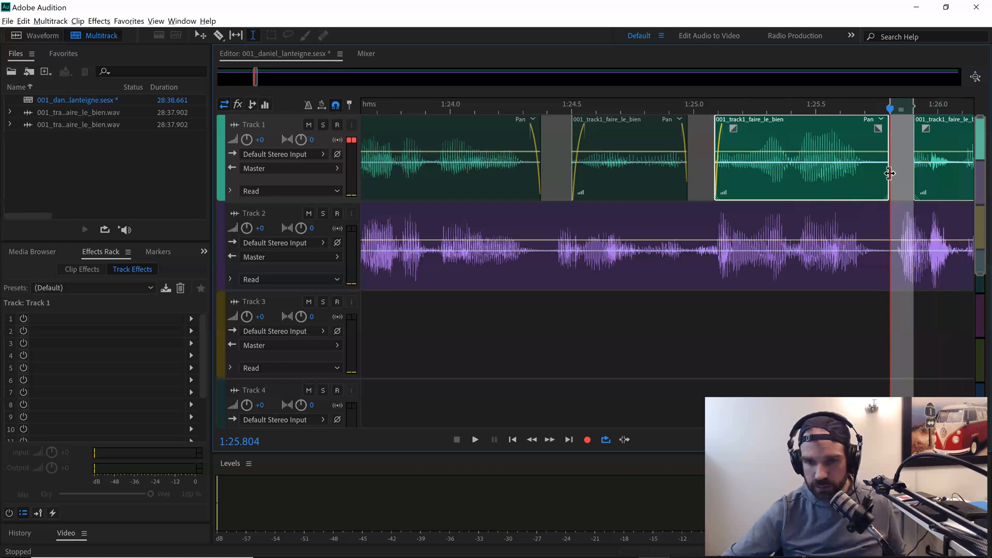
- Select both tracks from about 1:25.4 to 1:26.05 and play the passage back
{"action": "left_click_drag", "start_coordinate": [954, 197], "coordinate": [779, 243]}
{"action": "left_click", "coordinate": [779, 243]}
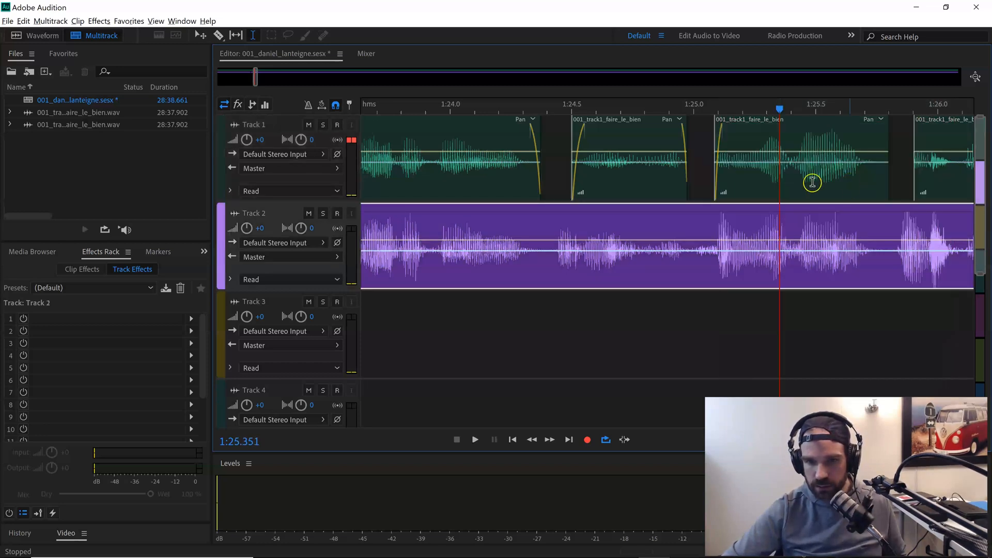
{"action": "left_click", "coordinate": [796, 192]}
{"action": "left_click_drag", "start_coordinate": [796, 192], "coordinate": [954, 214]}
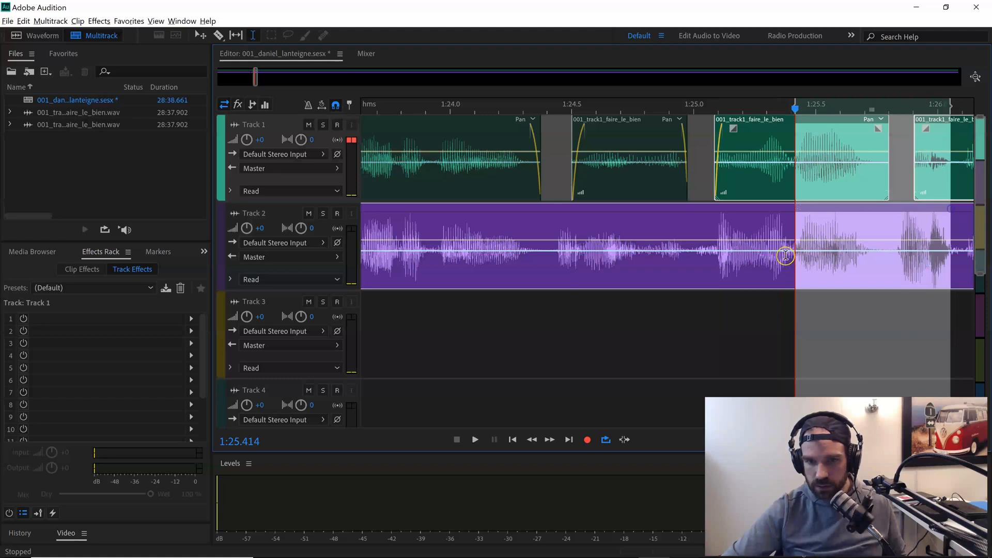
{"action": "key", "text": "space"}
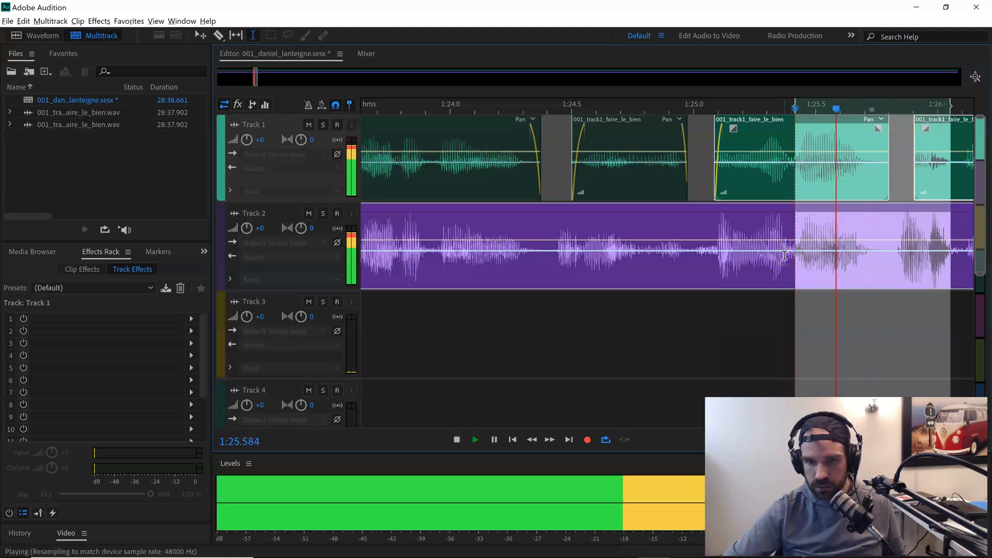
{"action": "left_click", "coordinate": [809, 250]}
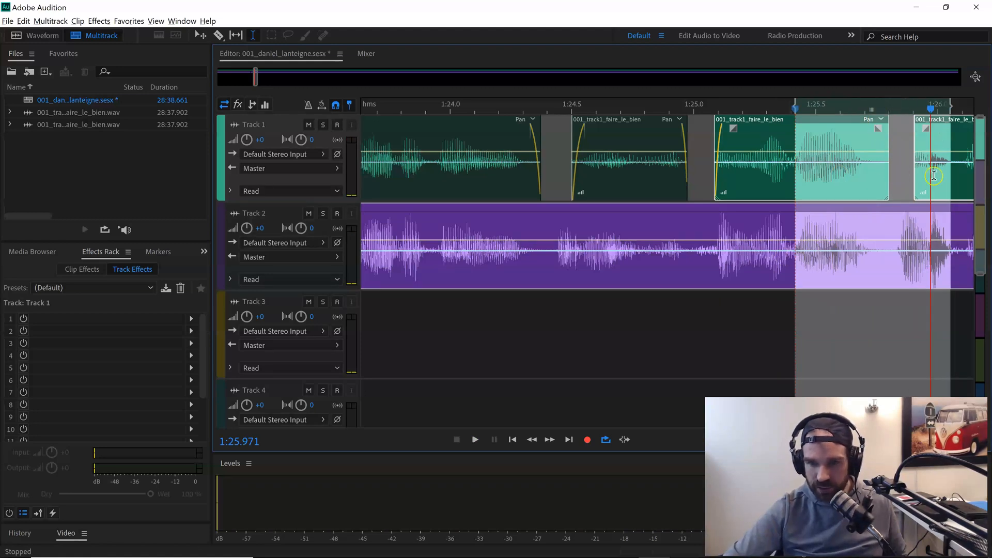
- Fade the Track 1 clip edges around the gap near 1:25.85 and play back from about 1:25.3
{"action": "left_click_drag", "start_coordinate": [924, 129], "coordinate": [935, 131]}
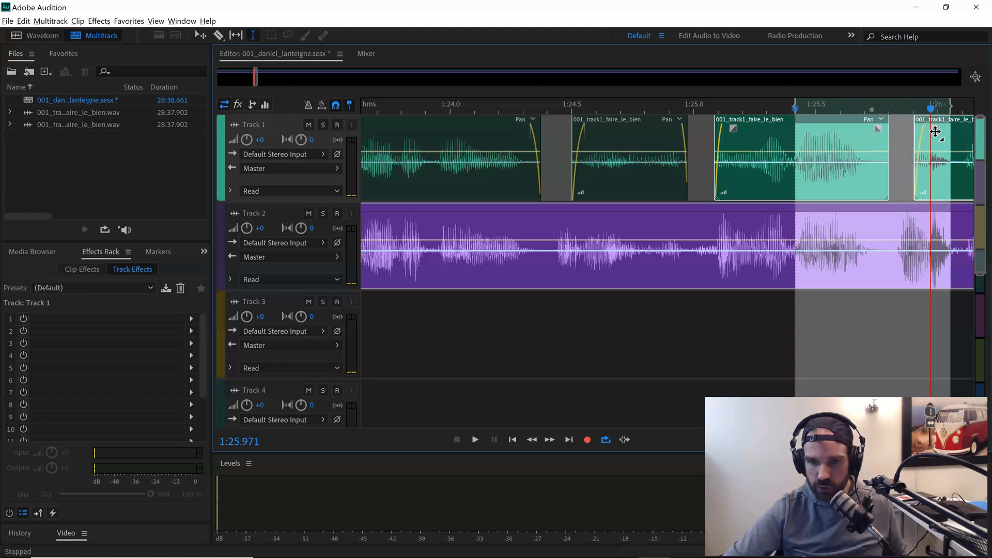
{"action": "left_click", "coordinate": [825, 162]}
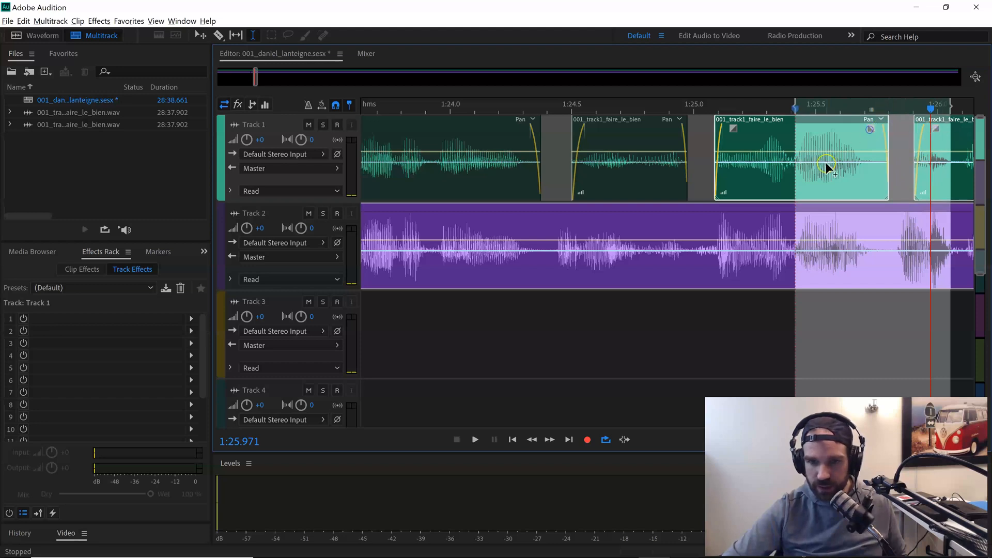
{"action": "left_click", "coordinate": [759, 192]}
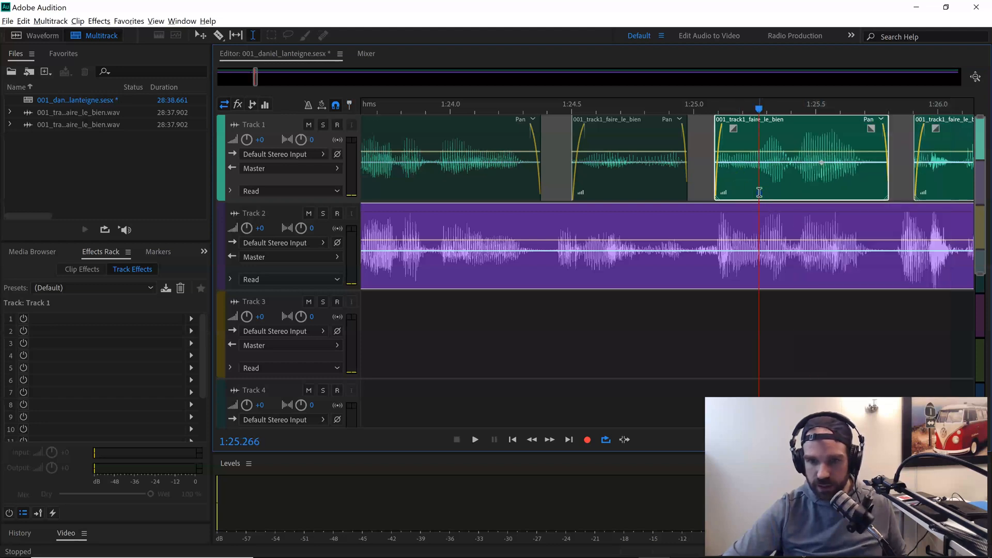
{"action": "key", "text": "space"}
{"action": "key", "text": "space"}
- Select Track 1 from about 1:25.65 to 1:26.2 and listen to the sound around the gap
{"action": "left_click", "coordinate": [527, 170]}
{"action": "left_click_drag", "start_coordinate": [527, 169], "coordinate": [664, 187]}
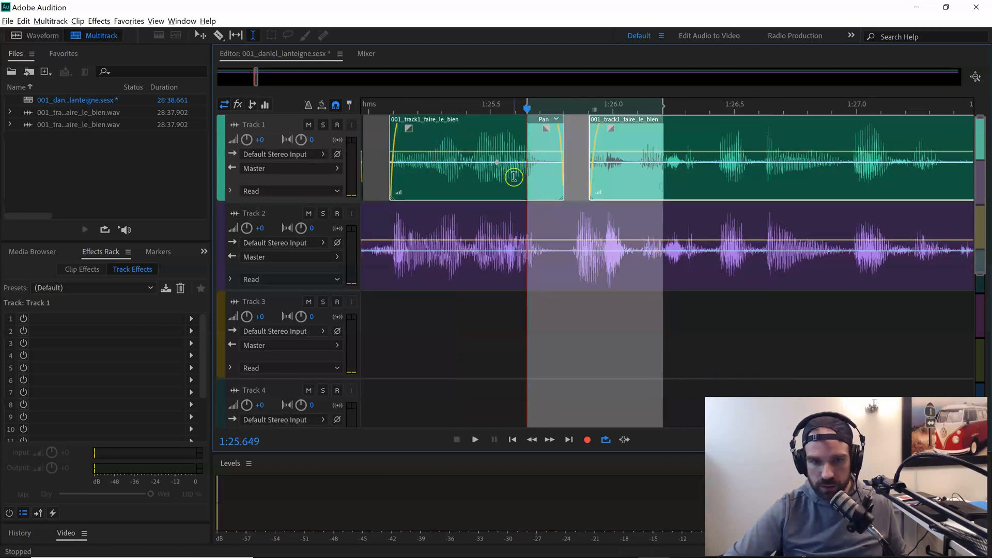
{"action": "key", "text": "space"}
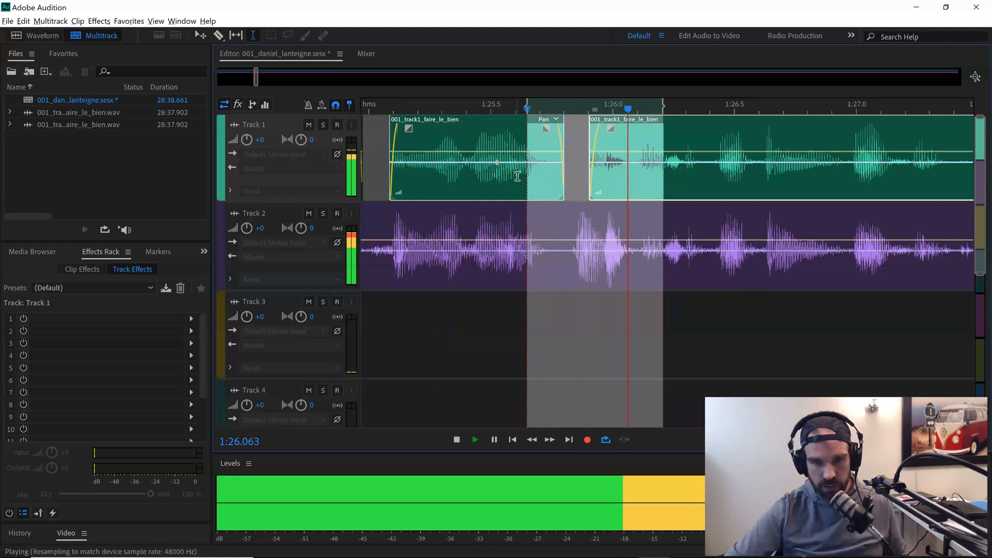
{"action": "key", "text": "space"}
- Undo the last fades and the deletion of the second Track 1 spike
{"action": "left_click", "coordinate": [537, 182]}
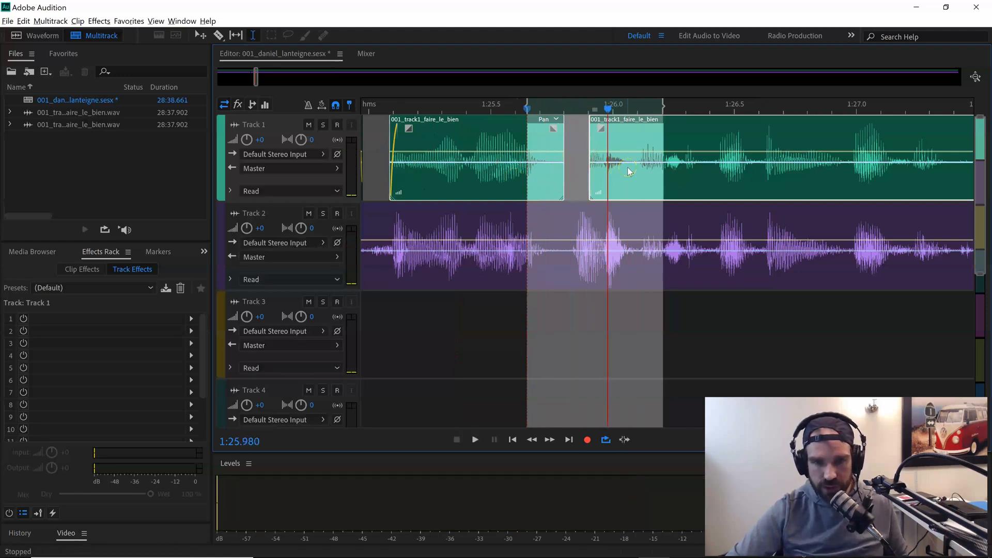
{"action": "key", "text": "ctrl+z"}
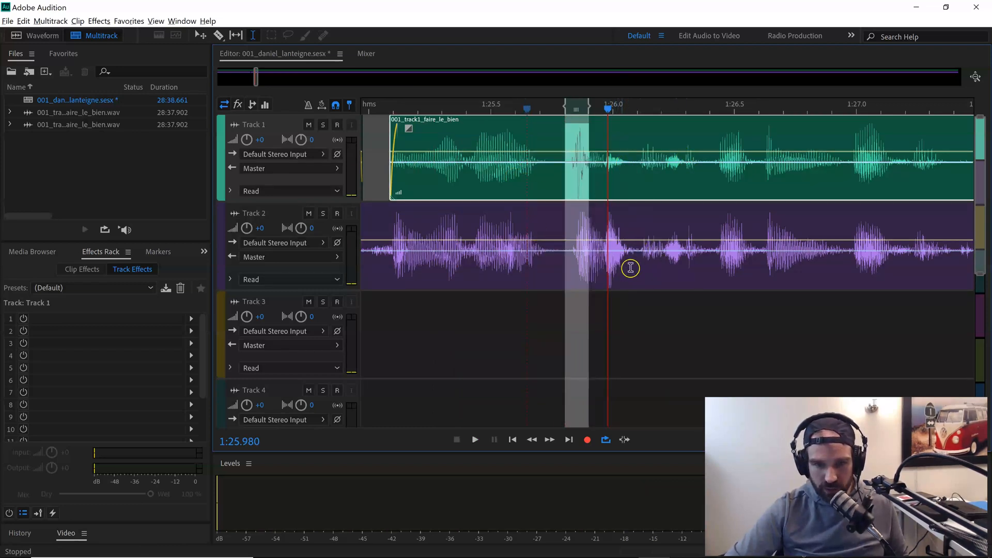
- Delete the wider Track 1 passage from about 1:25.8 to 1:26.1 and fade the clip edges on both sides of it
{"action": "left_click_drag", "start_coordinate": [635, 170], "coordinate": [556, 164]}
{"action": "key", "text": "Delete"}
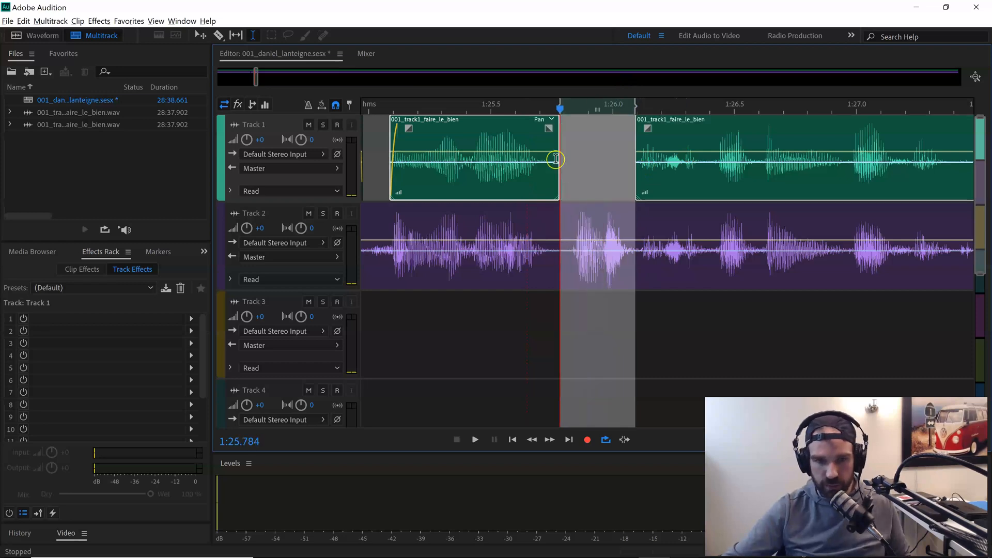
{"action": "left_click_drag", "start_coordinate": [555, 127], "coordinate": [537, 129]}
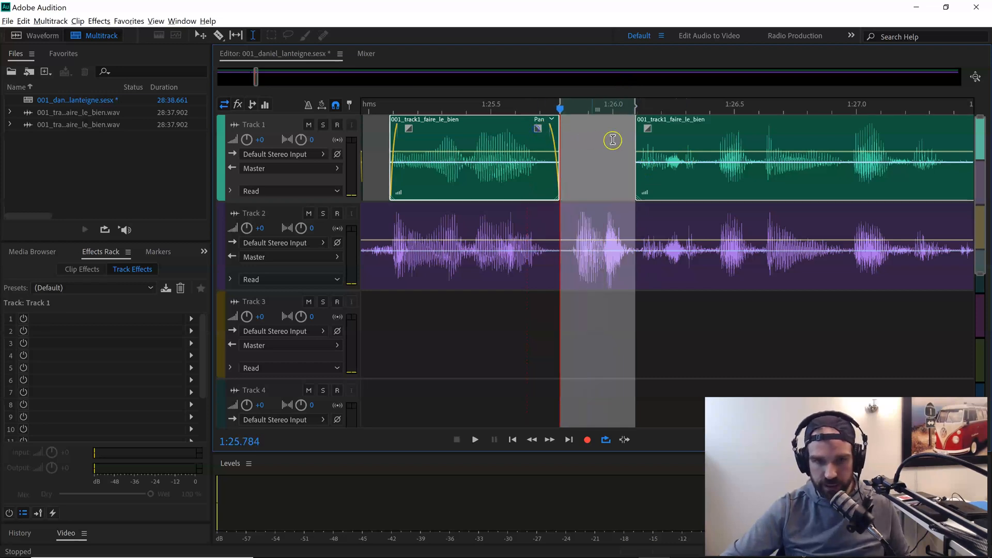
{"action": "left_click_drag", "start_coordinate": [647, 128], "coordinate": [653, 130]}
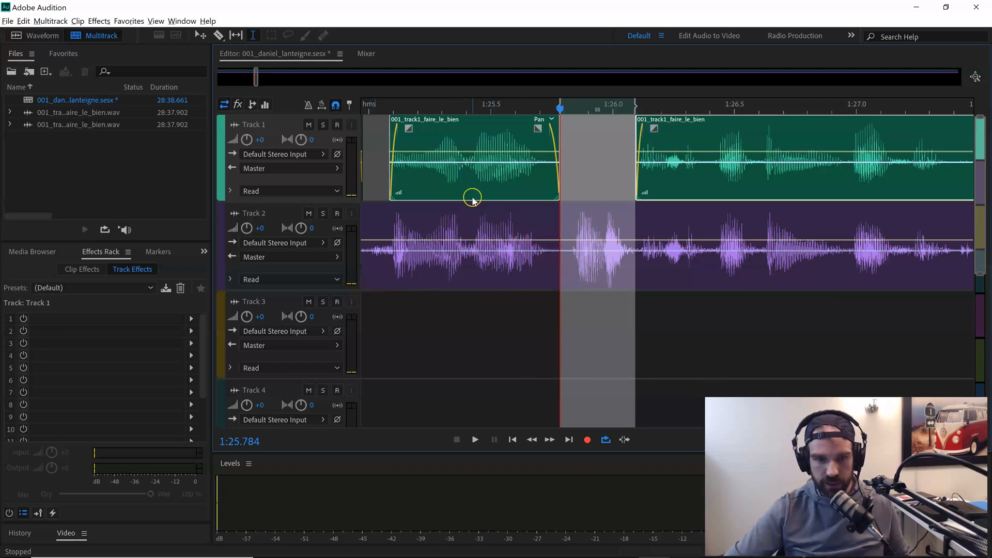
- Play back both tracks from about 1:24.9 to check the two cuts in Track 1
{"action": "scroll", "coordinate": [491, 201], "scroll_direction": "down", "scroll_amount": 2}
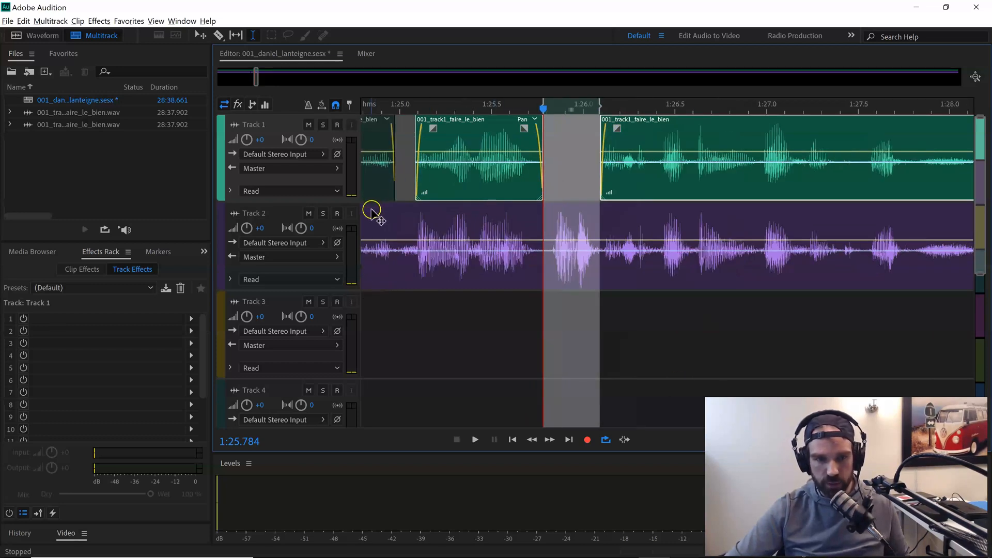
{"action": "left_click", "coordinate": [376, 226]}
{"action": "key", "text": "space"}
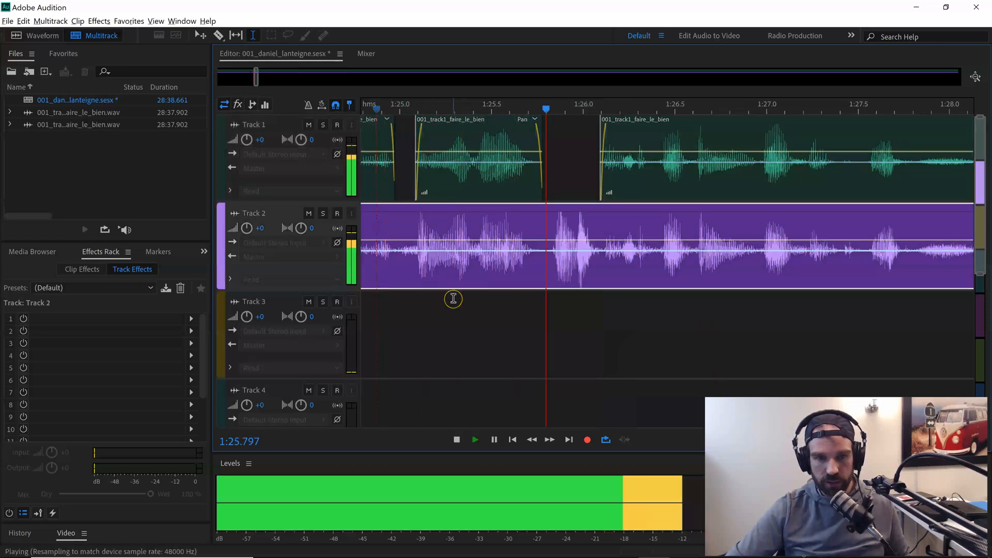
{"action": "key", "text": "space"}
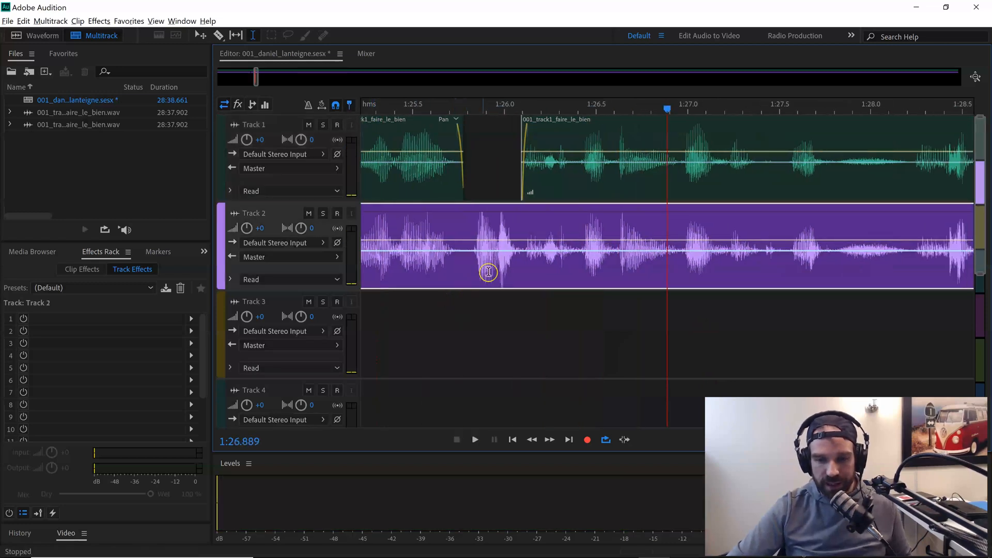